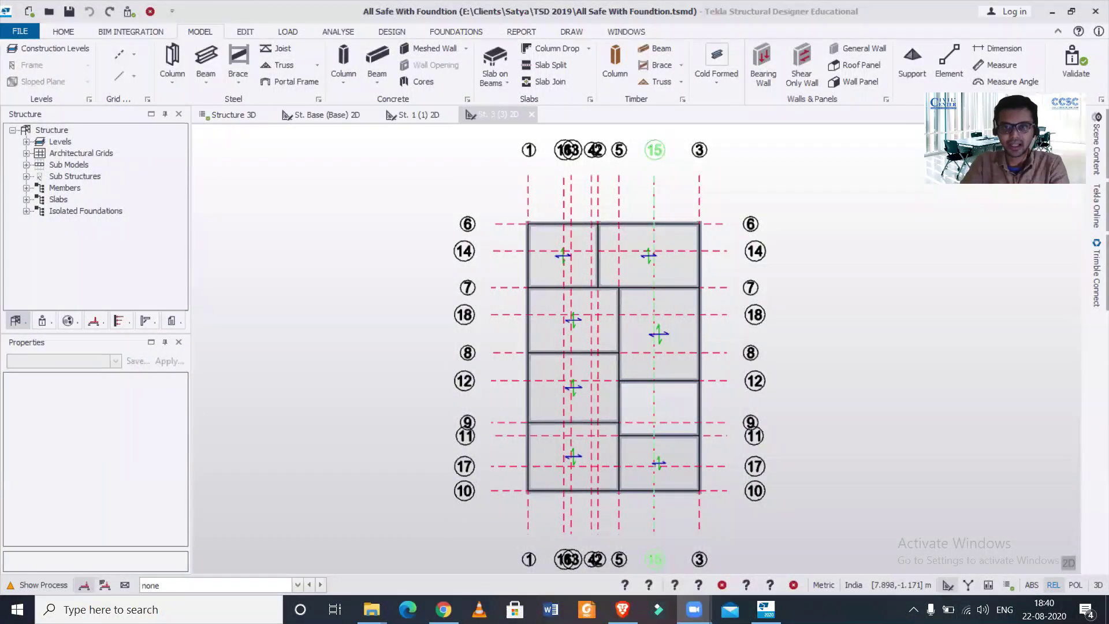
Check the frame model in 3D, then return to the 2D plan showing its top edge.
mouse_move(614, 271)
scroll(615, 272, "down", 3)
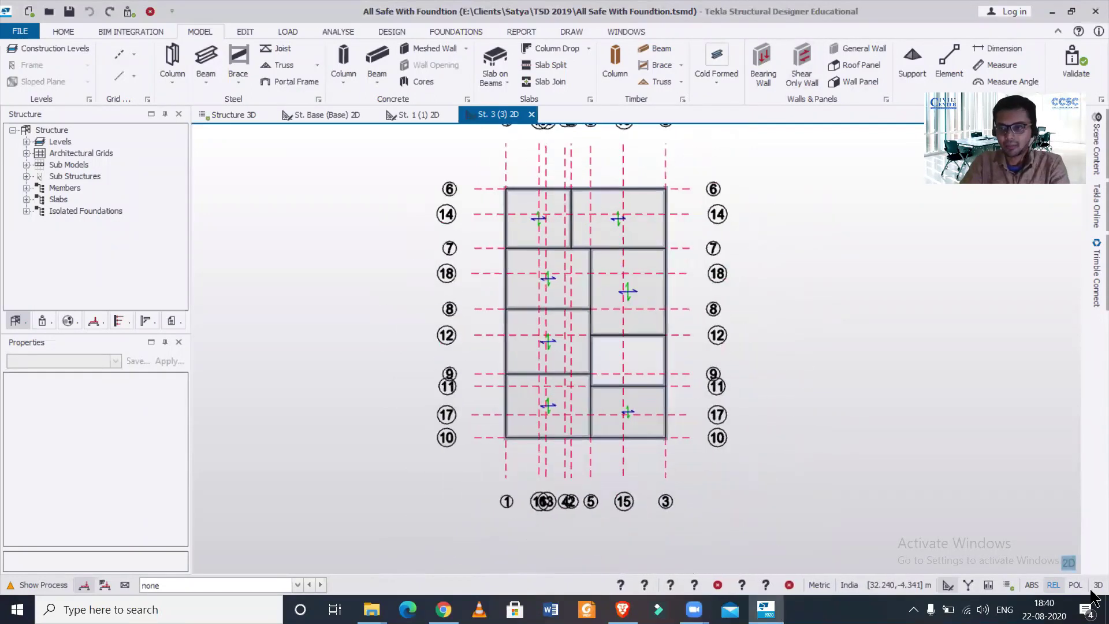
left_click(1068, 562)
mouse_move(767, 419)
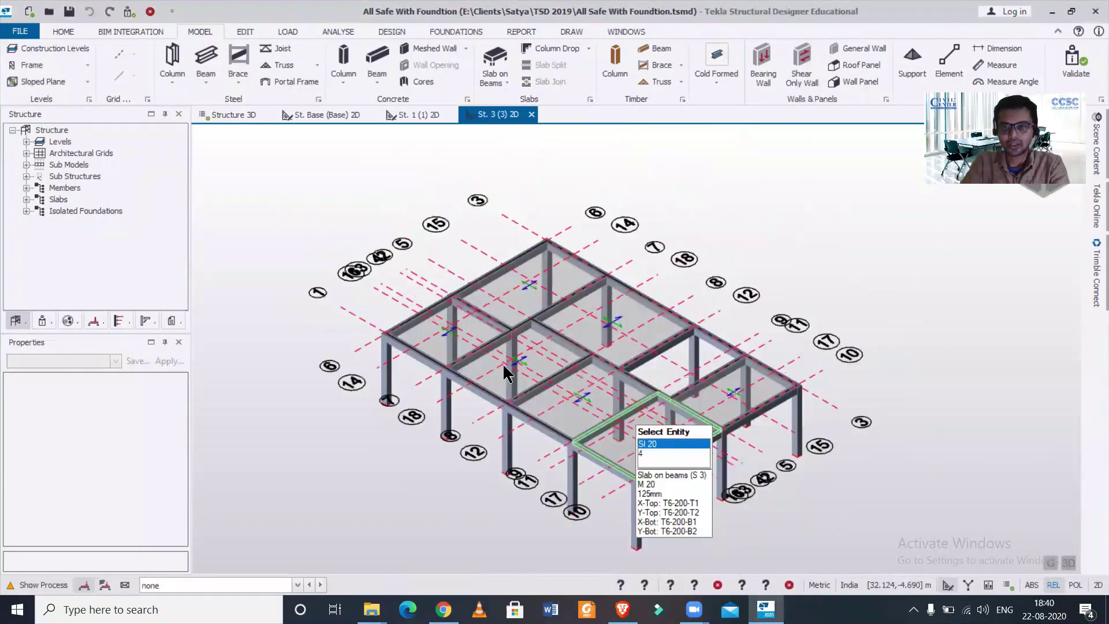
left_click(1068, 562)
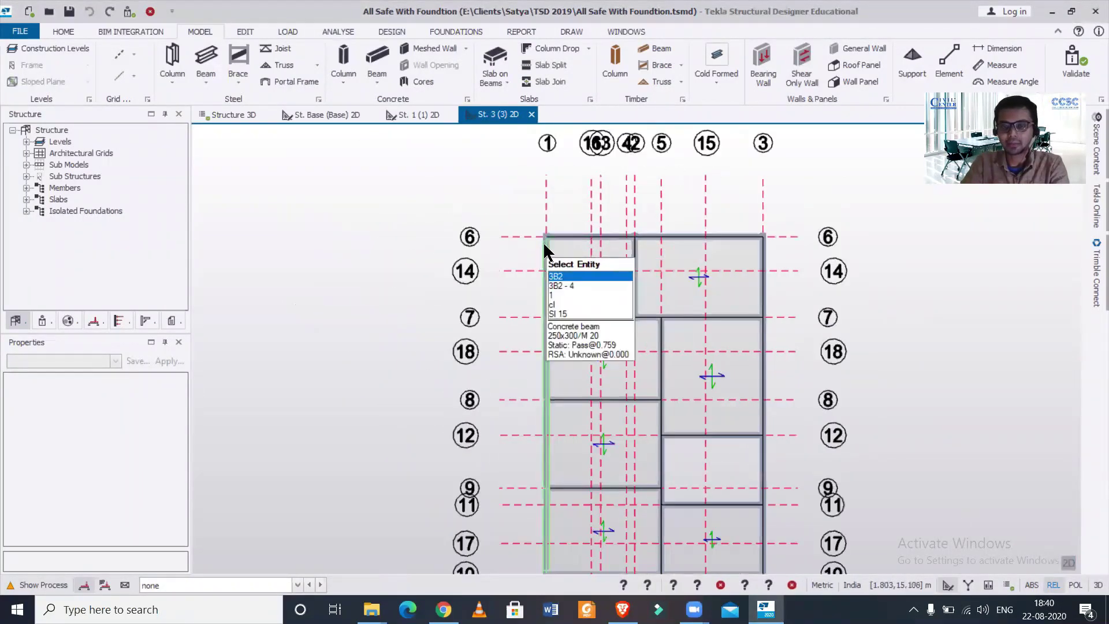
middle_click_drag(544, 248, 570, 301)
scroll(574, 280, "up", 1)
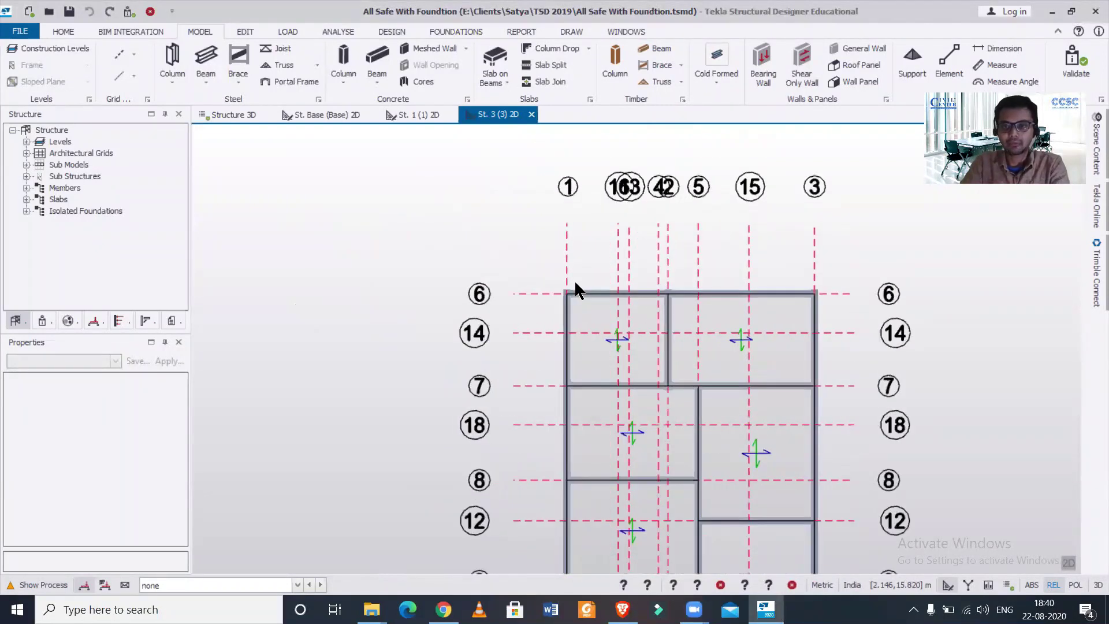
scroll(576, 282, "up", 1)
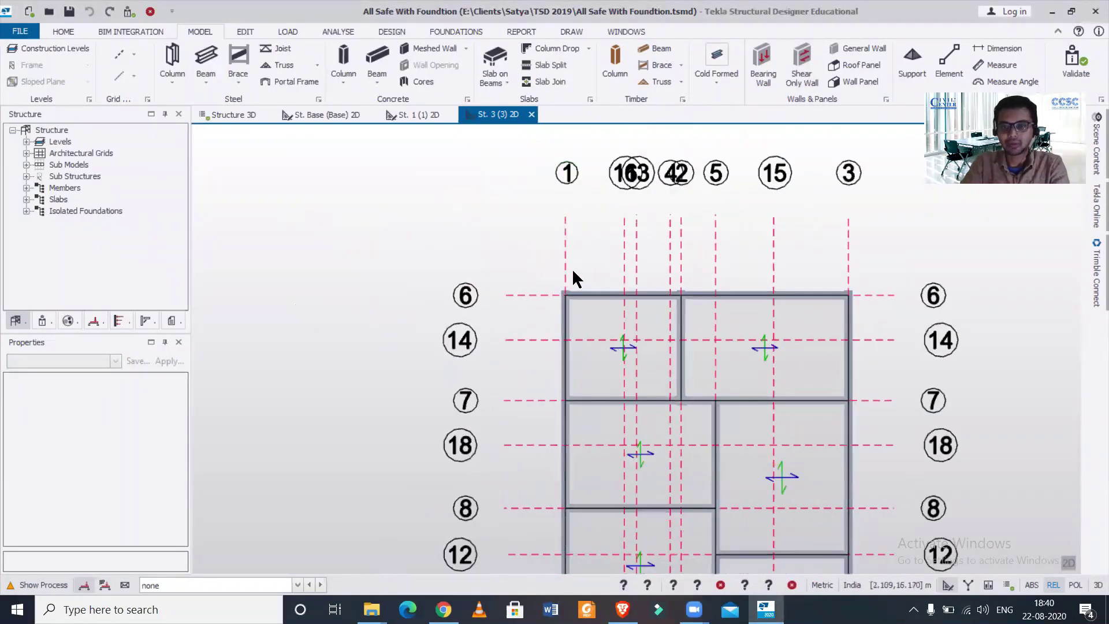
mouse_move(565, 272)
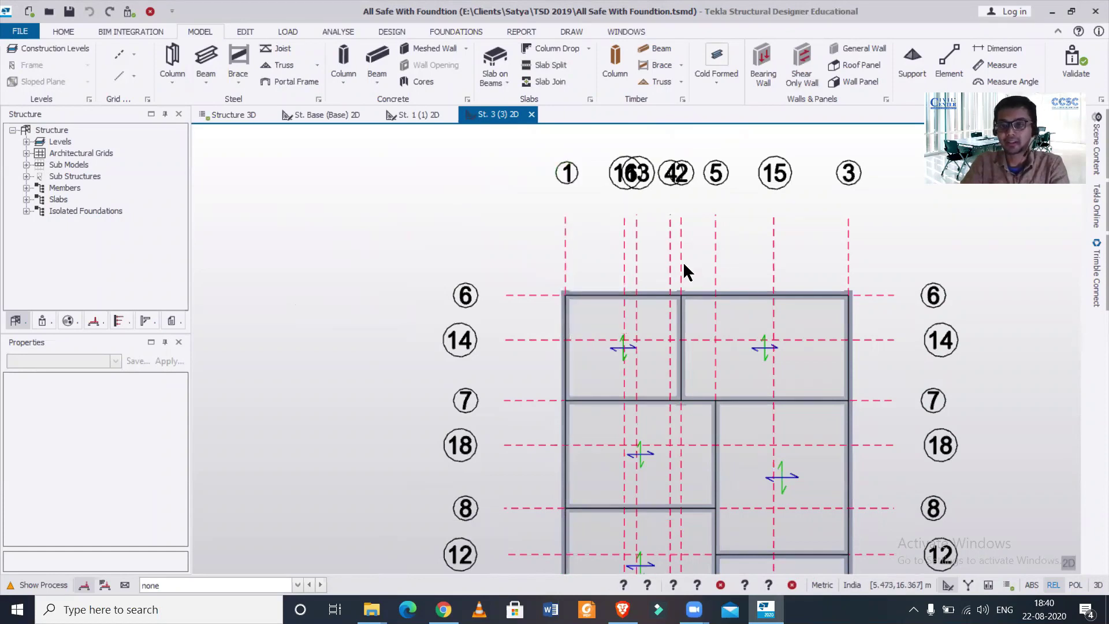
mouse_move(682, 264)
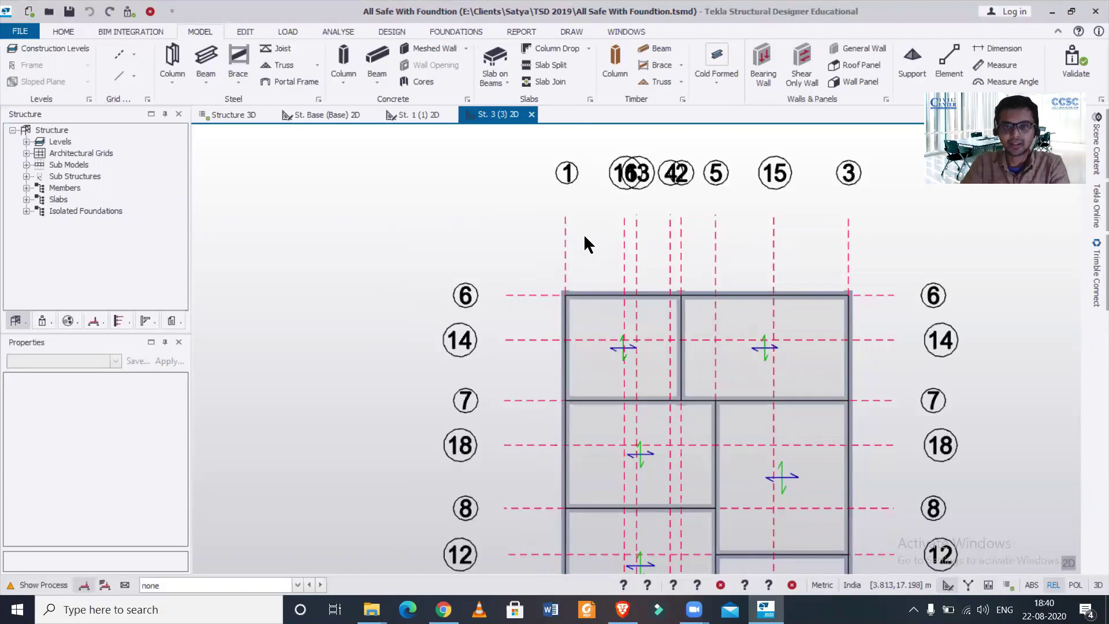
Start the Slab Overhang tool from the Model tab's slab additions list.
left_click(587, 49)
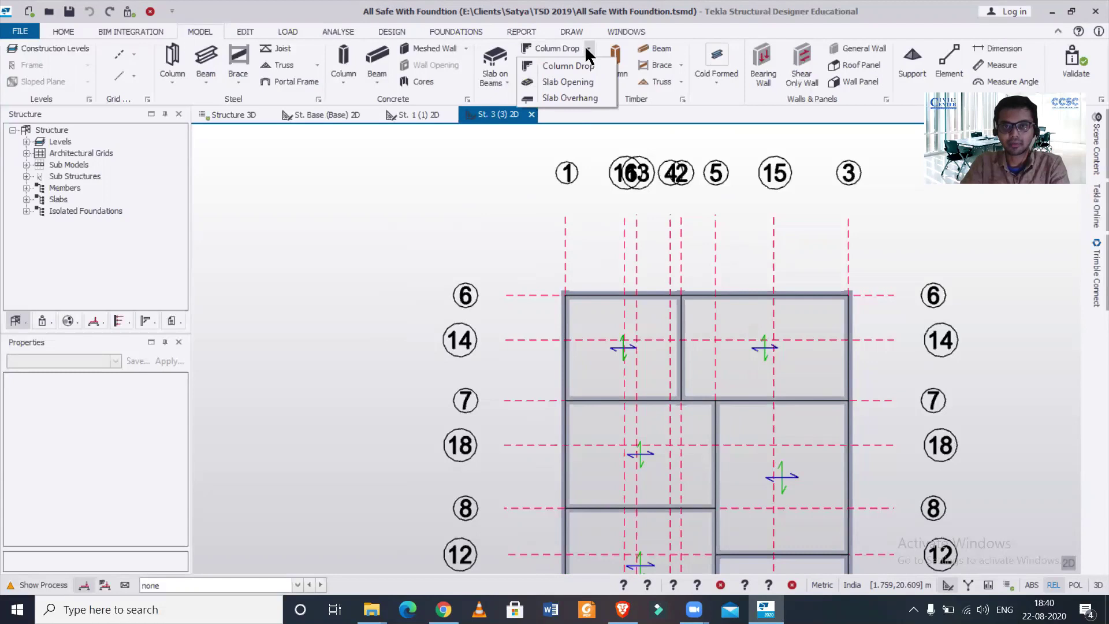
left_click(585, 48)
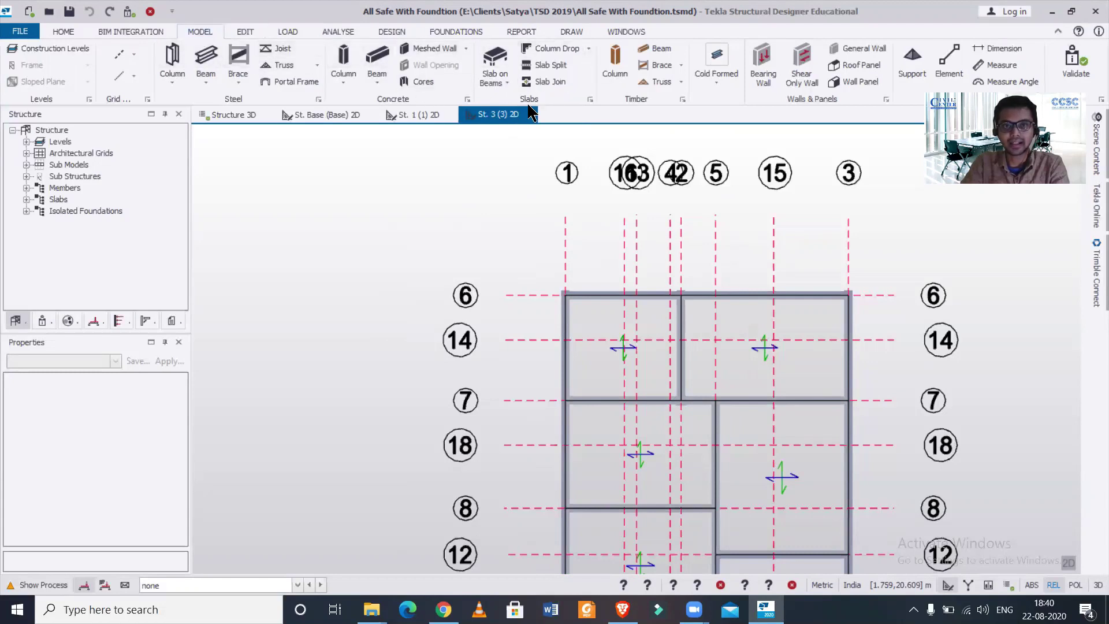
left_click(589, 48)
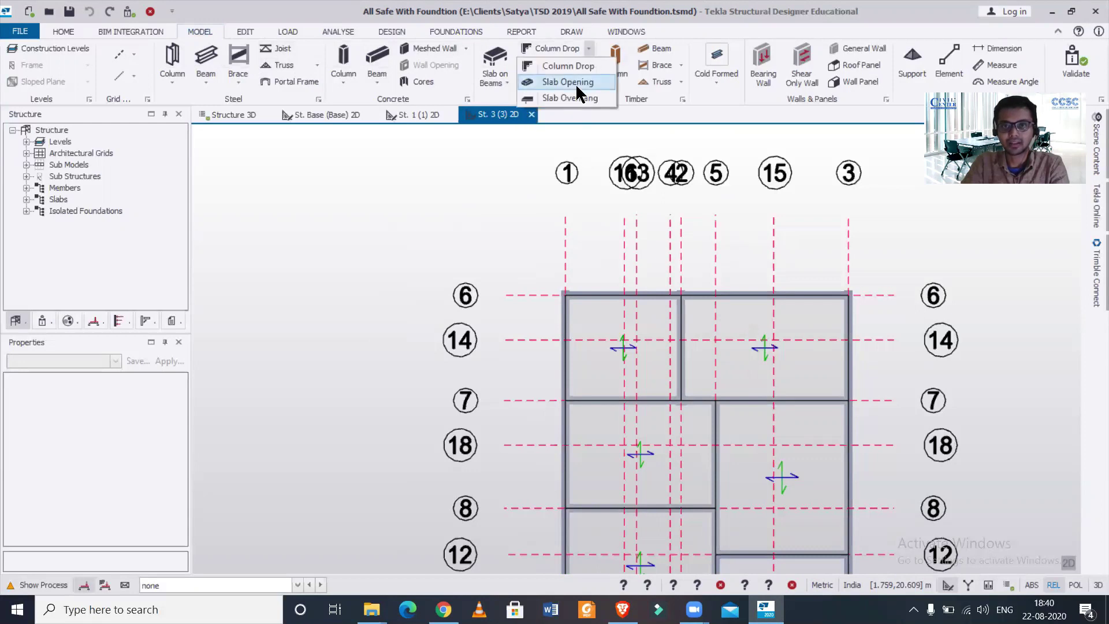
left_click(575, 83)
left_click(590, 49)
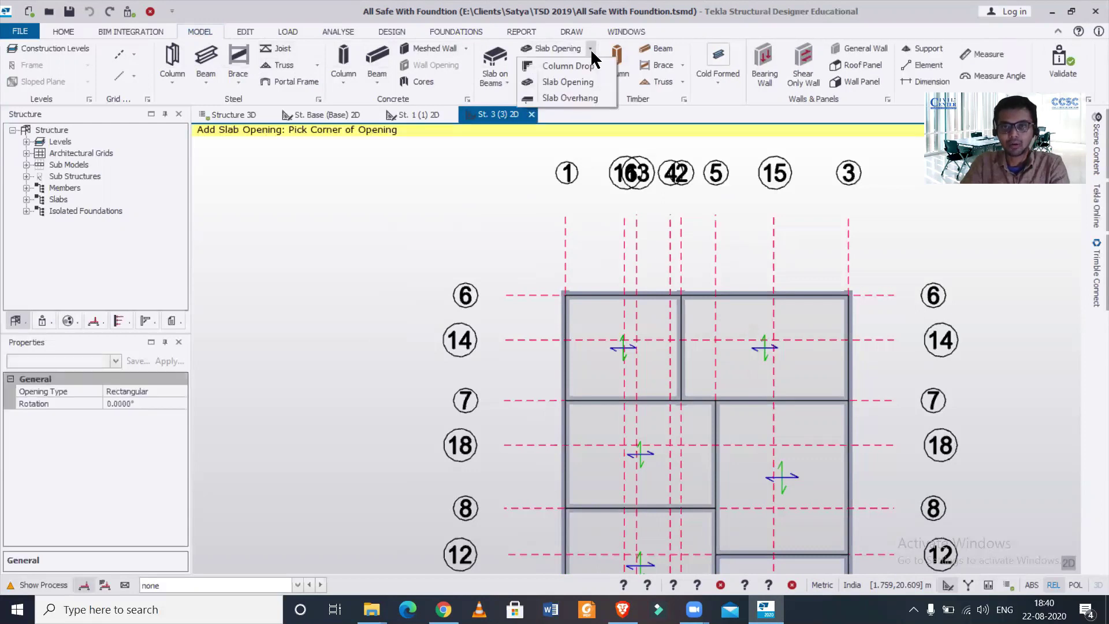
left_click(581, 95)
left_click(595, 48)
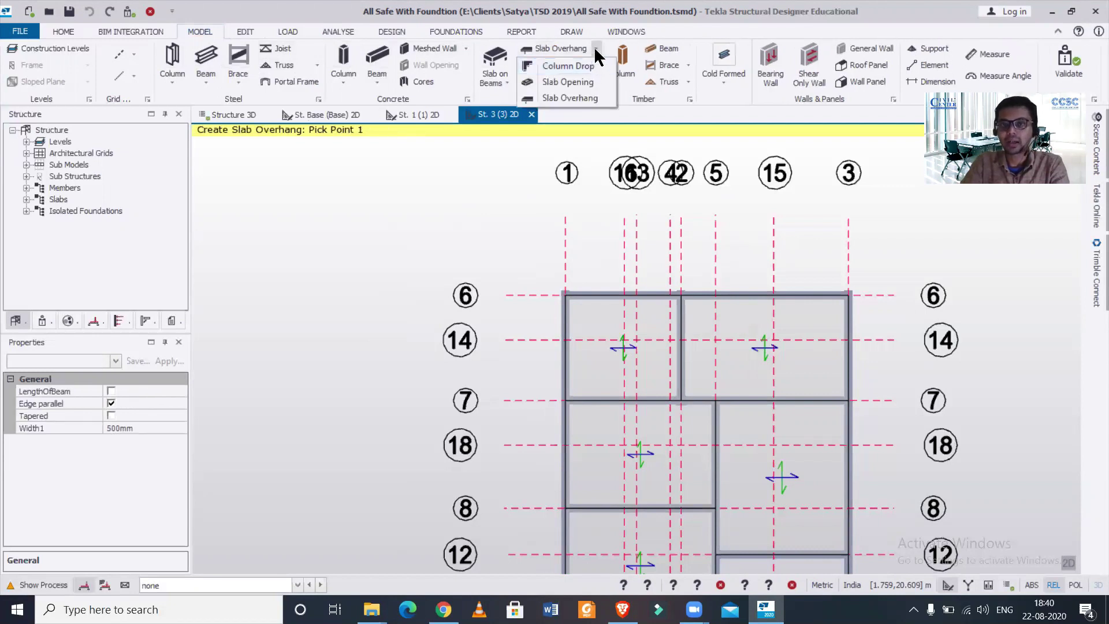
left_click(586, 95)
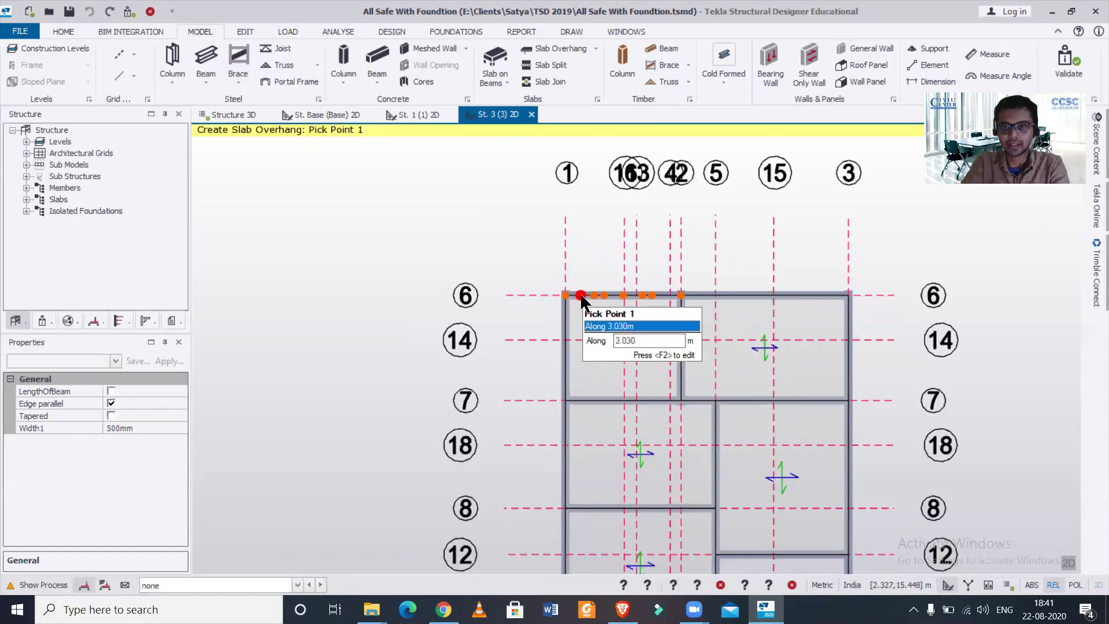
Place the 500 mm overhang from the grid 1/6 corner along grid line 6.
scroll(590, 294, "up", 1)
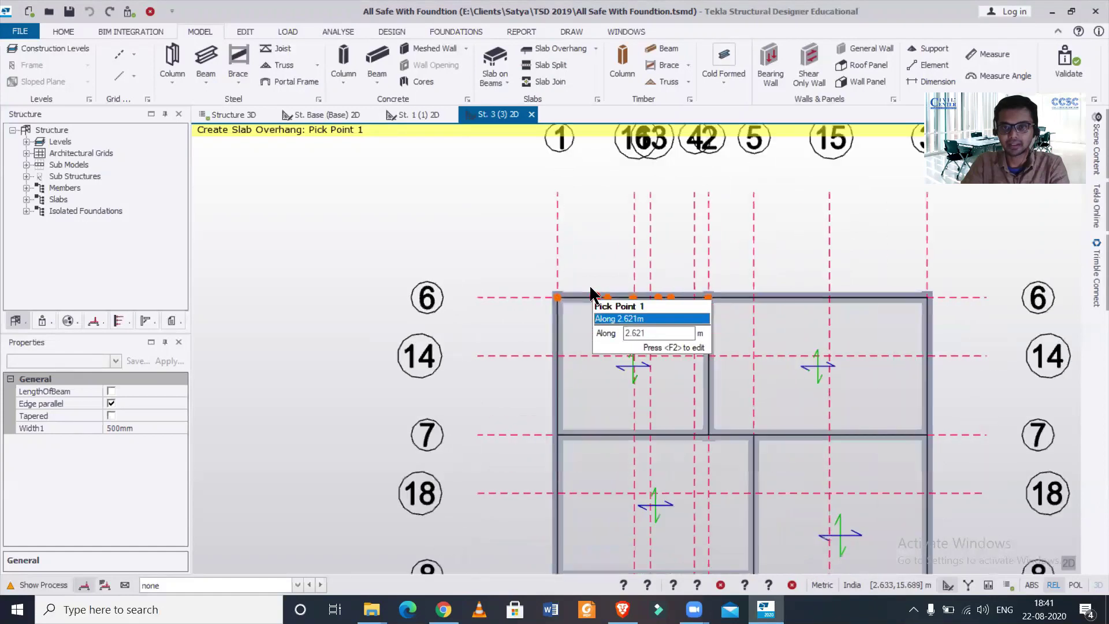
left_click(557, 299)
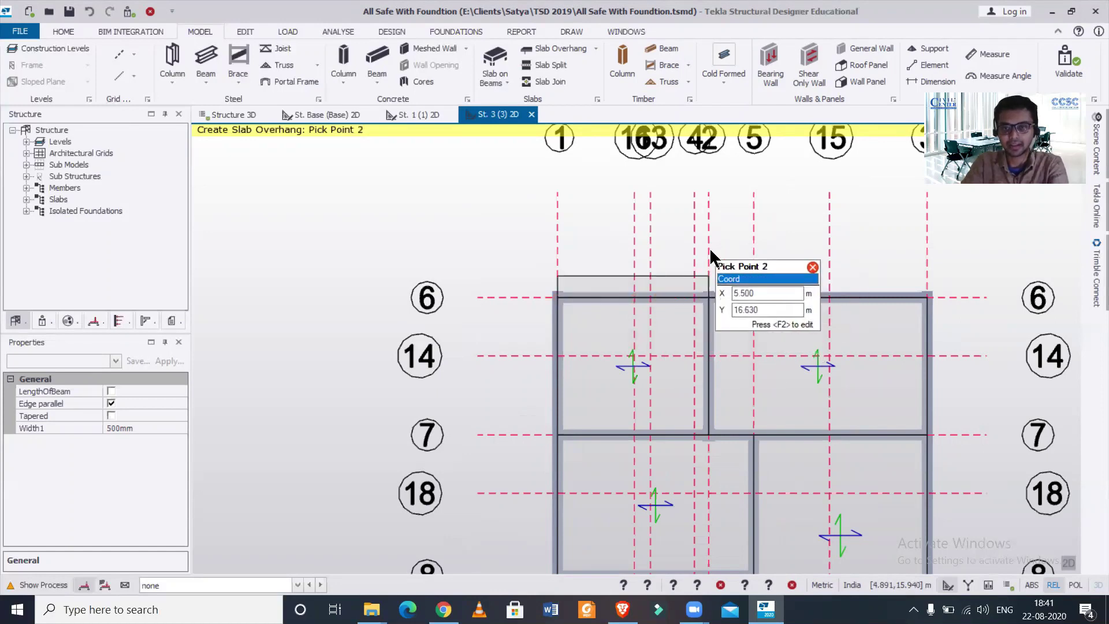
key("Escape")
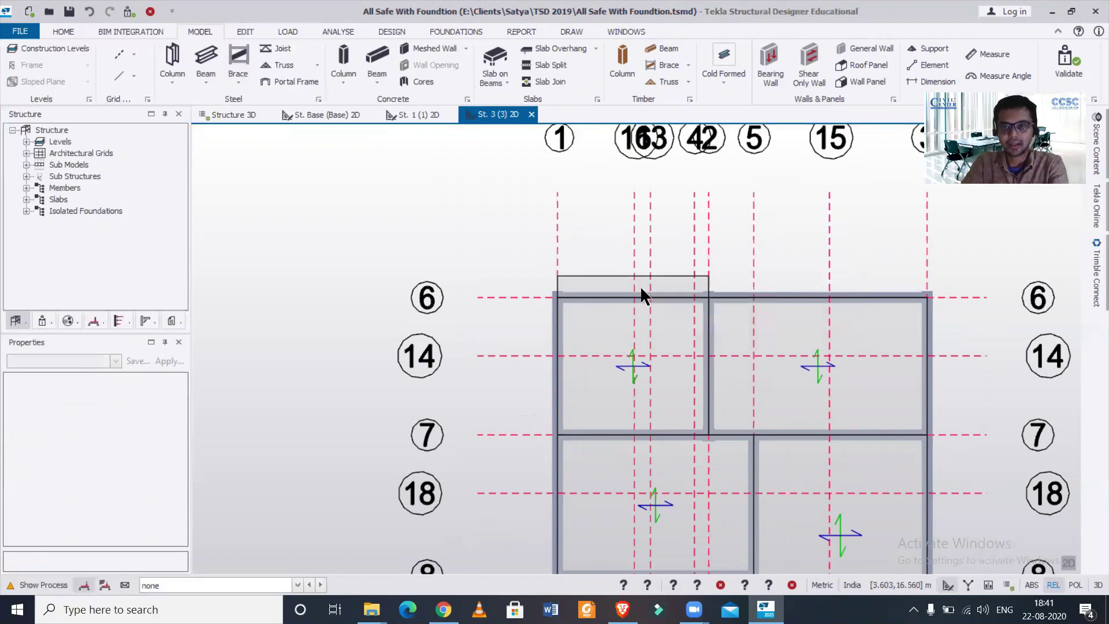
Select overhang slab Sl 22 and change its Width1 from 500 mm to 700 mm.
left_click(608, 293)
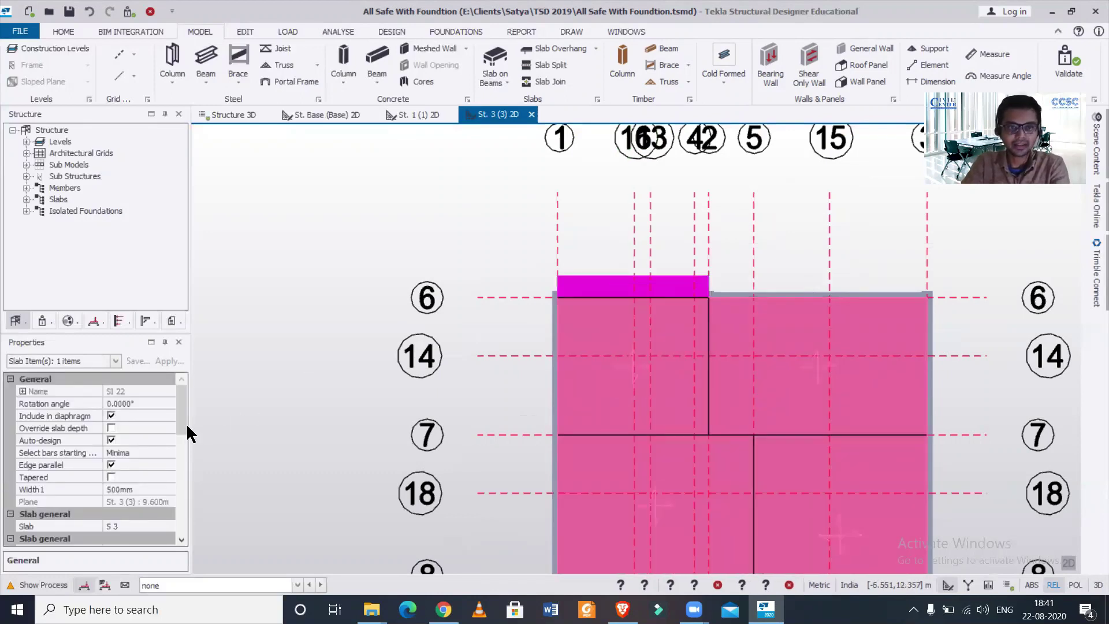
left_click_drag(182, 427, 184, 445)
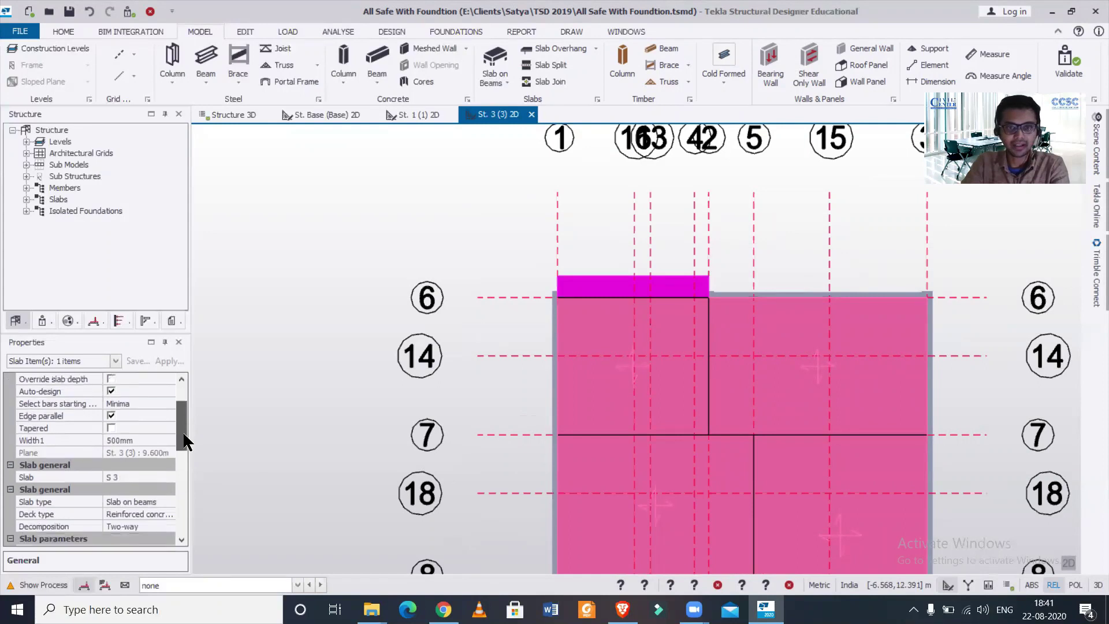
left_click(146, 439)
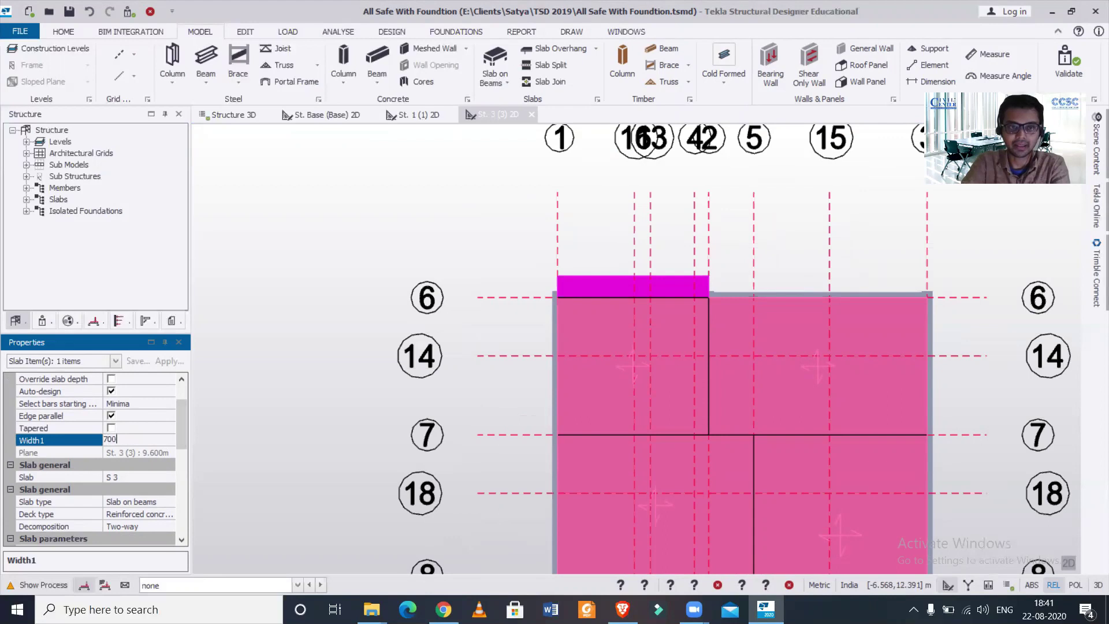
type("700")
key("Return")
left_click(262, 279)
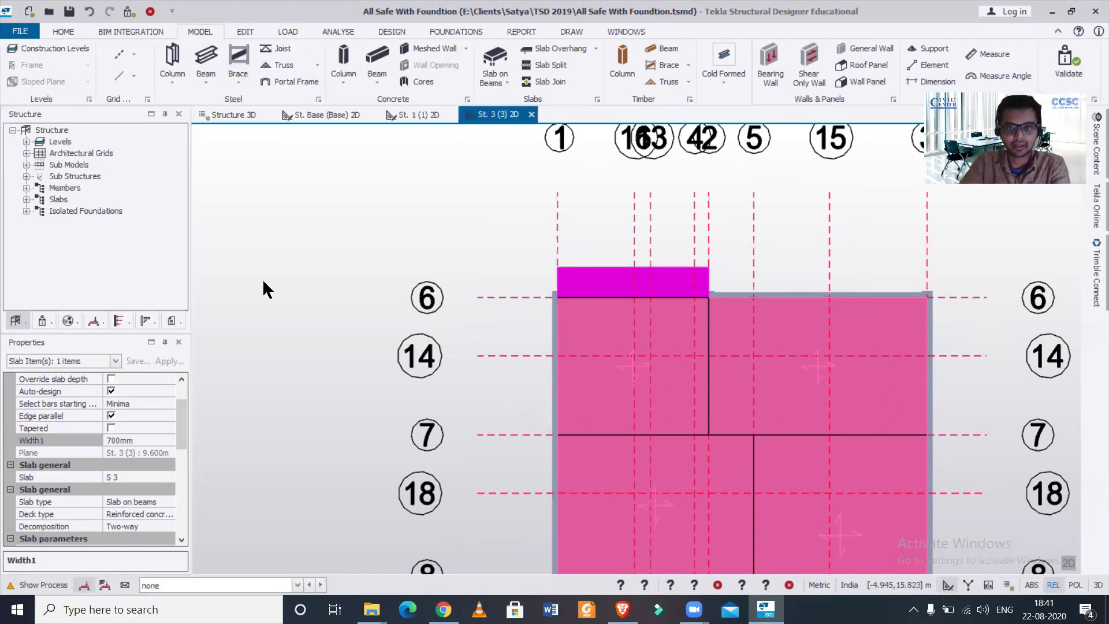
scroll(744, 270, "up", 3)
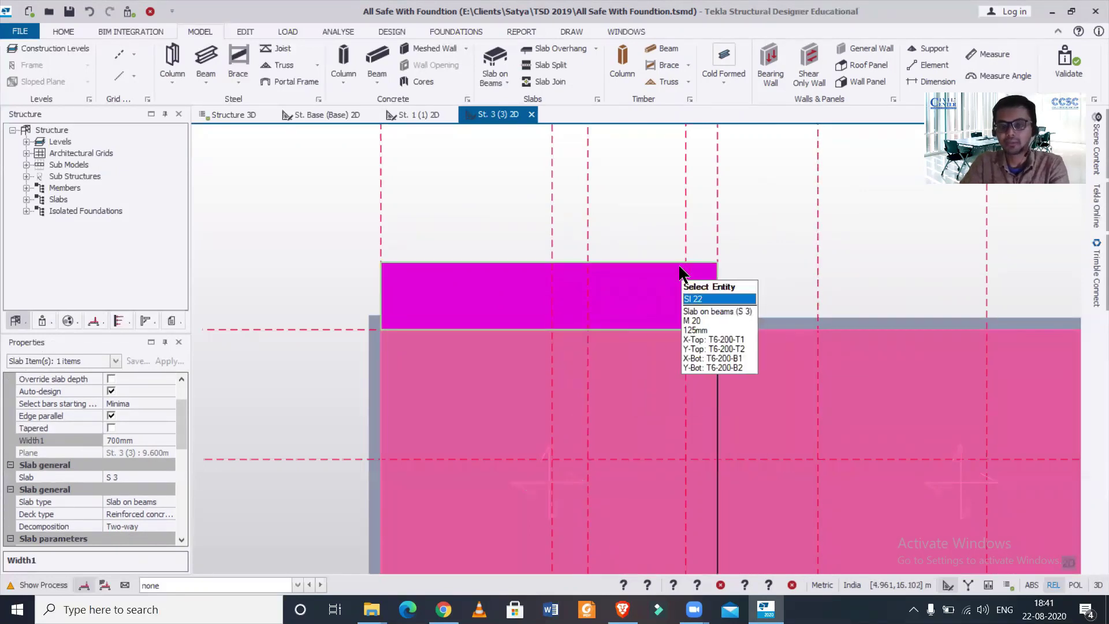
scroll(680, 271, "down", 2)
scroll(680, 271, "down", 2)
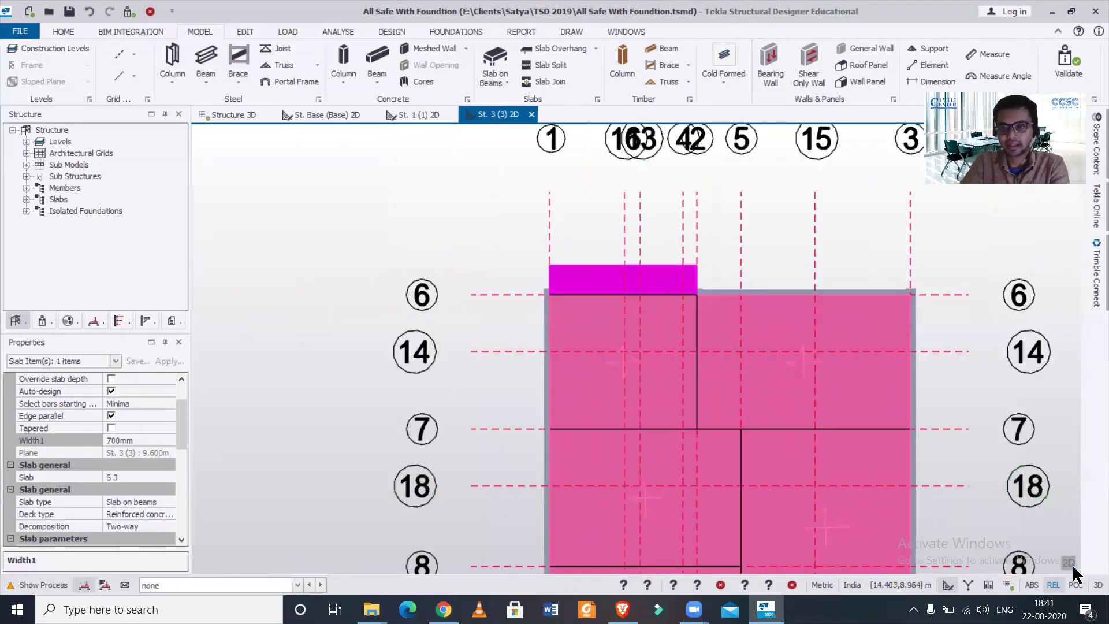
left_click(1068, 562)
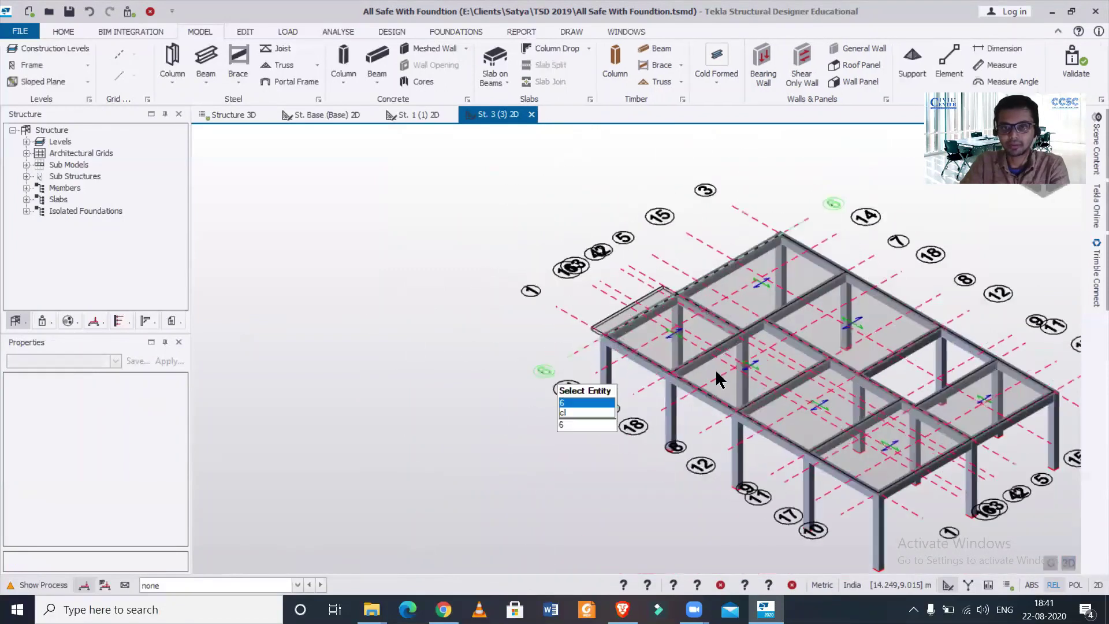
scroll(636, 351, "up", 2)
scroll(535, 344, "up", 2)
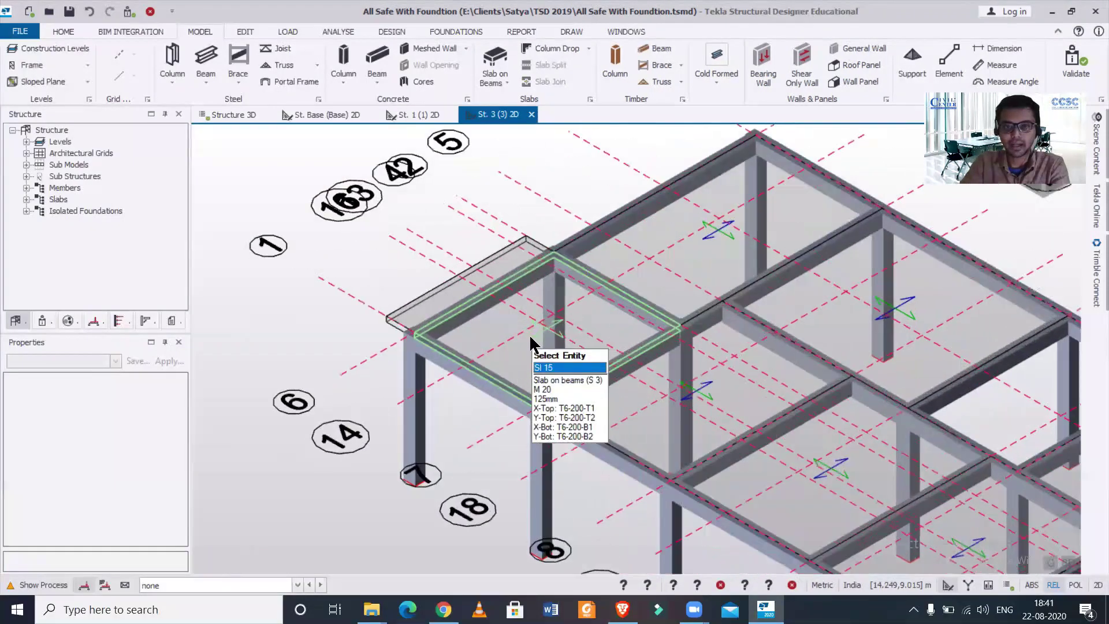
scroll(446, 341, "up", 1)
scroll(335, 315, "up", 2)
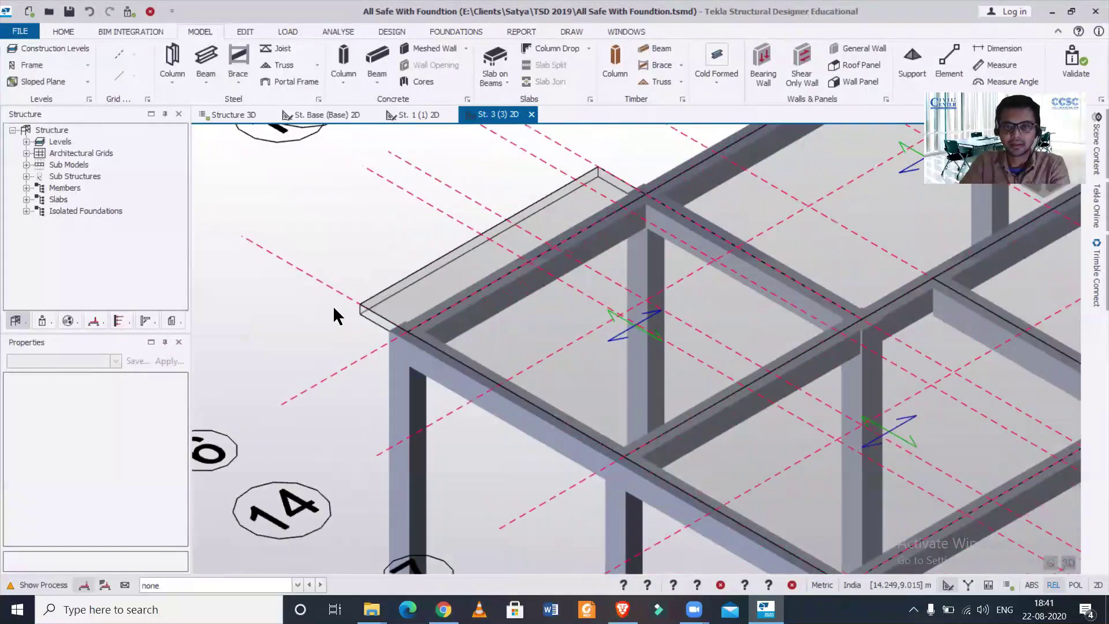
scroll(404, 318, "down", 1)
scroll(555, 324, "up", 2)
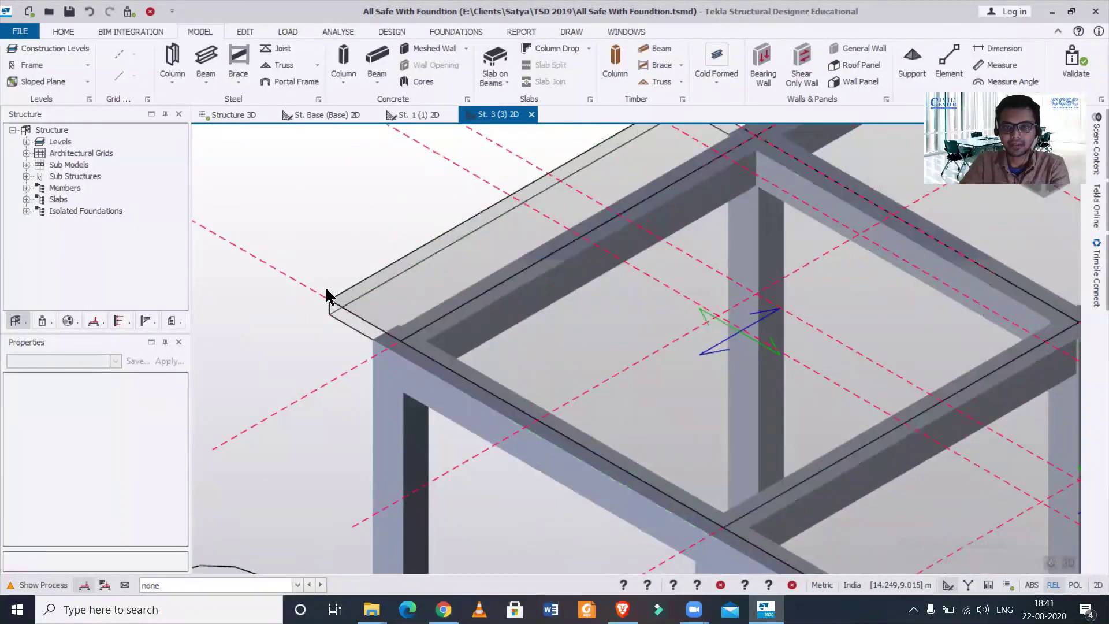
scroll(345, 298, "down", 2)
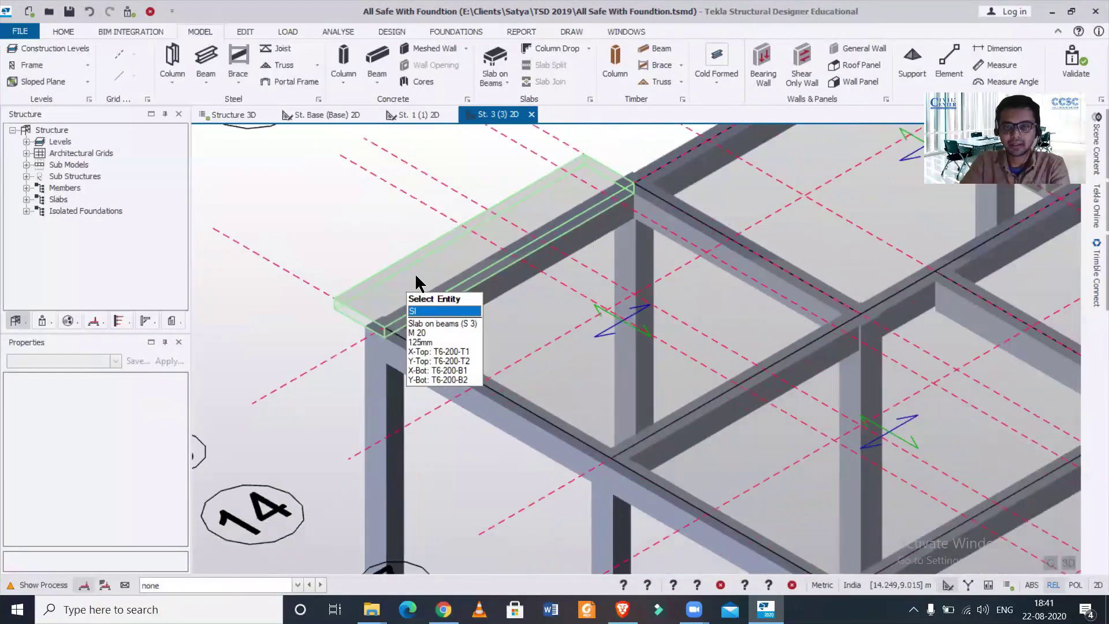
scroll(419, 280, "down", 1)
left_click(411, 279)
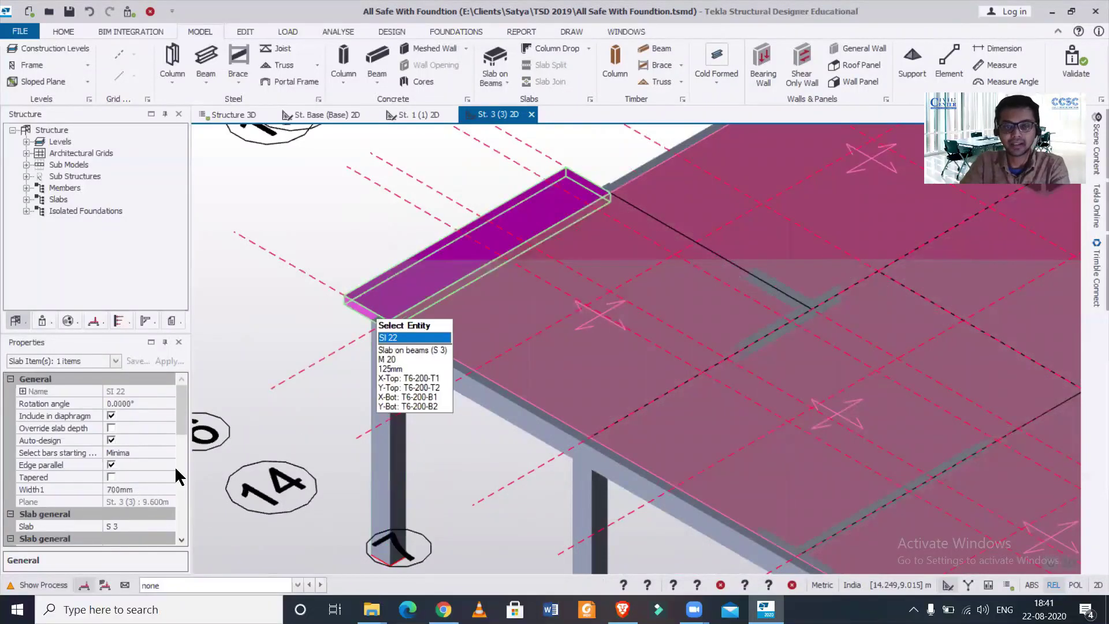
scroll(185, 441, "down", 1)
scroll(185, 442, "down", 1)
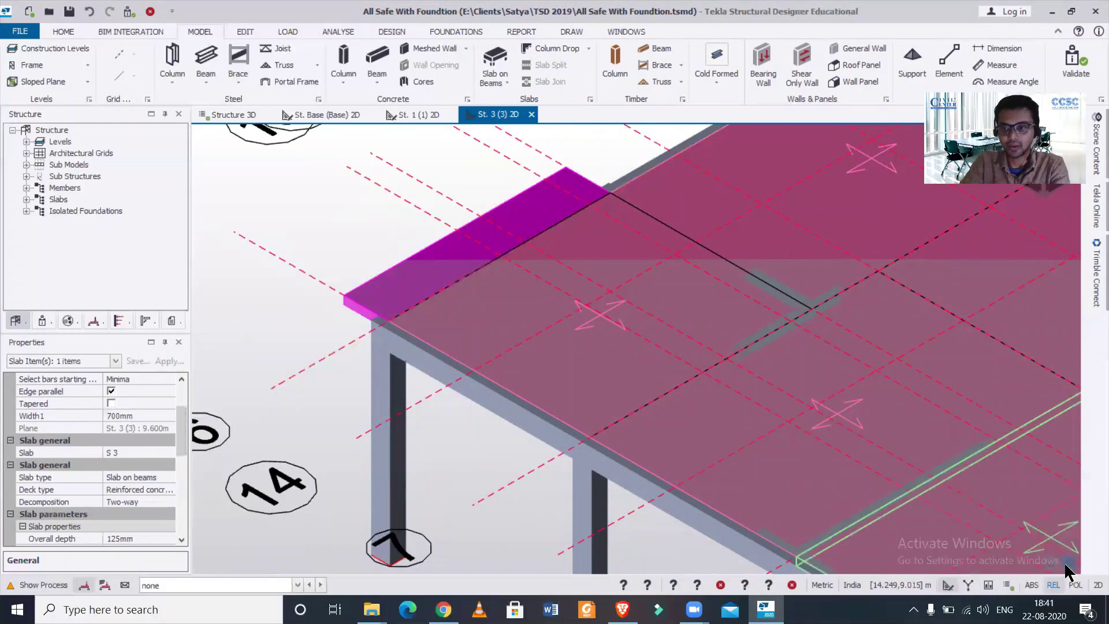
left_click(1097, 584)
scroll(600, 222, "up", 3)
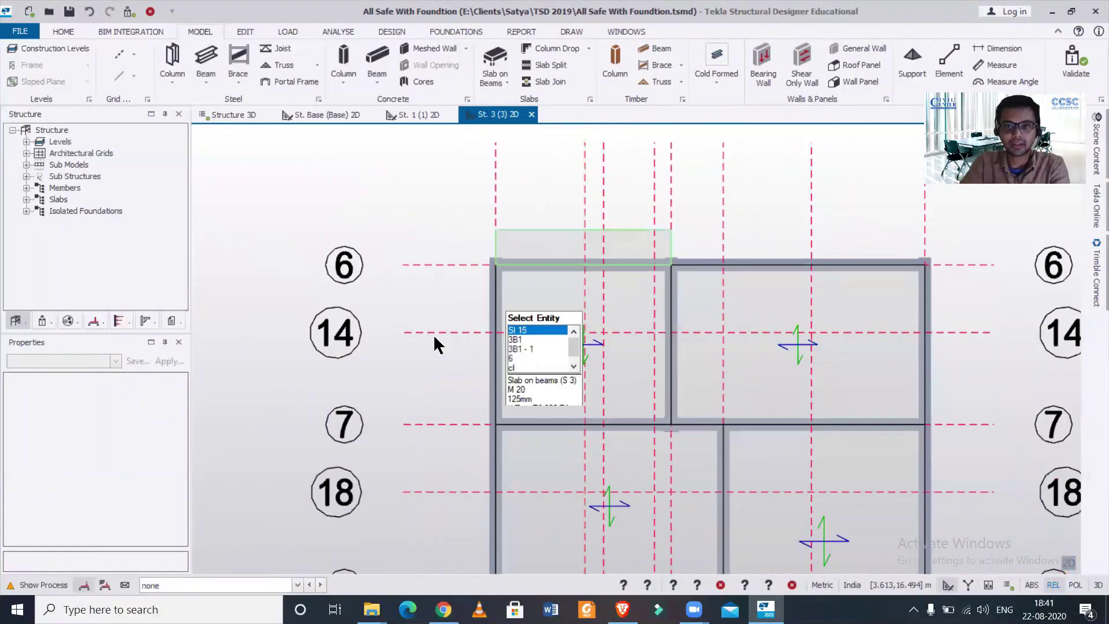
Select overhang slab Sl 22 and make it tapered in Properties.
left_click(521, 243)
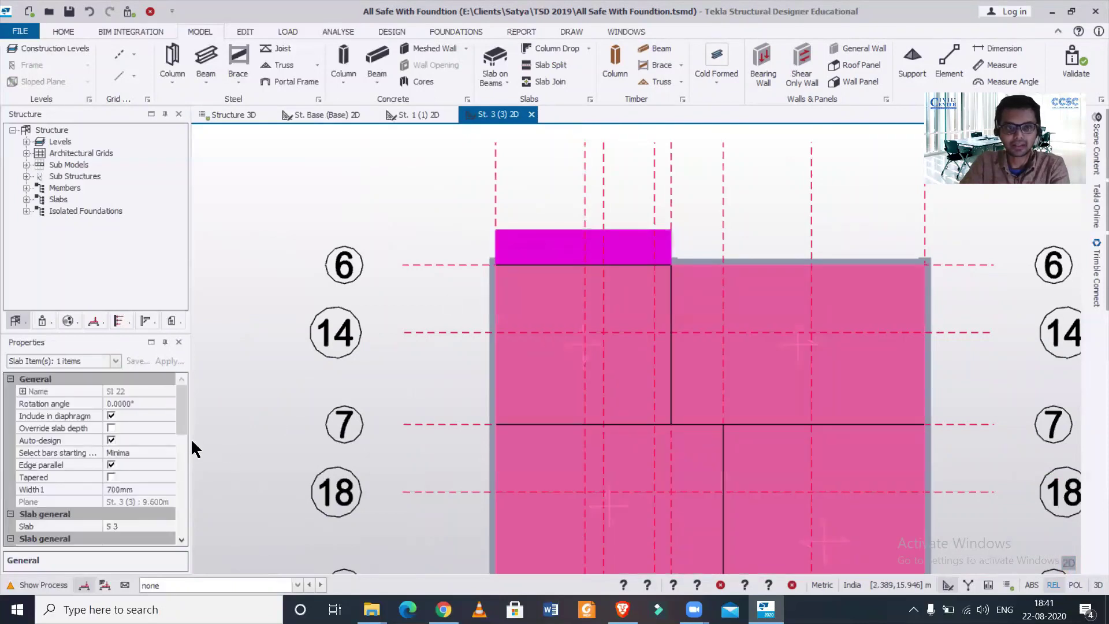
left_click_drag(182, 421, 184, 436)
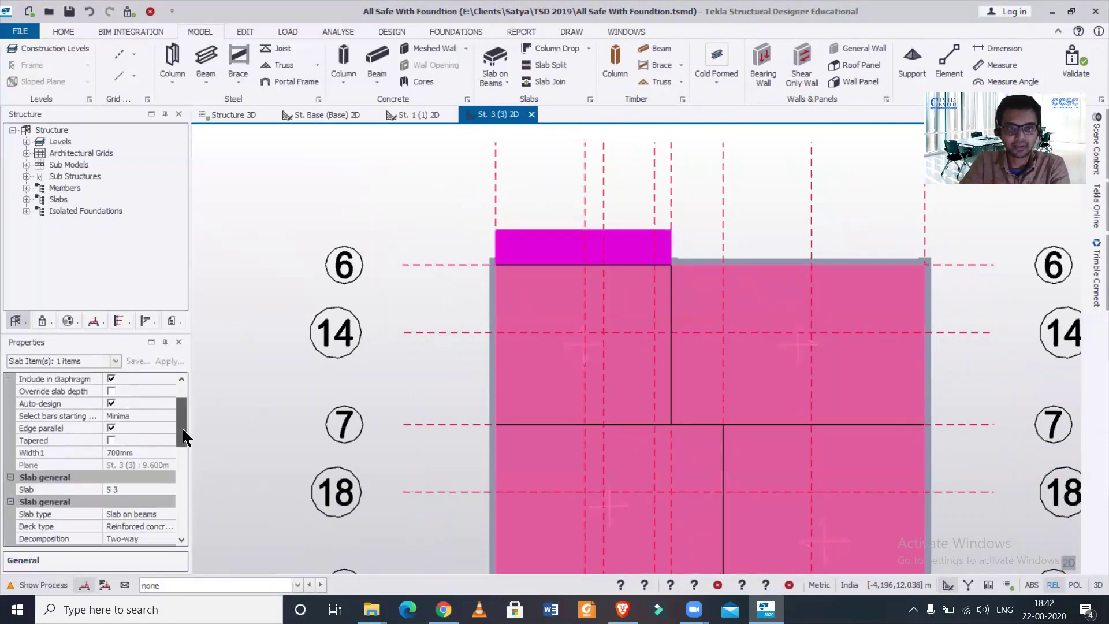
left_click(112, 440)
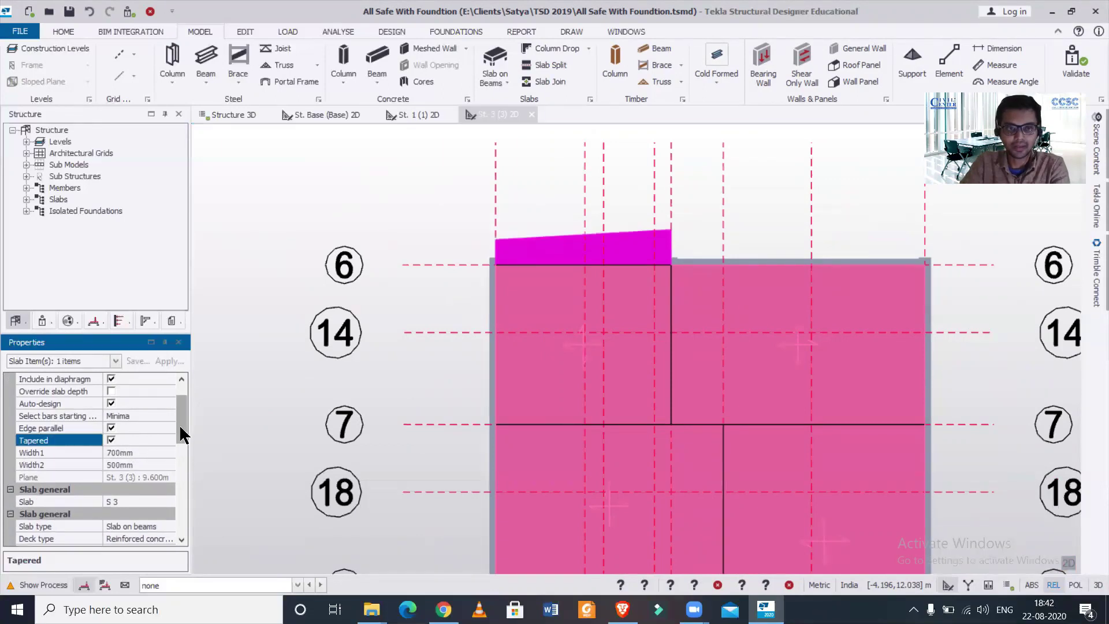
left_click_drag(179, 428, 179, 435)
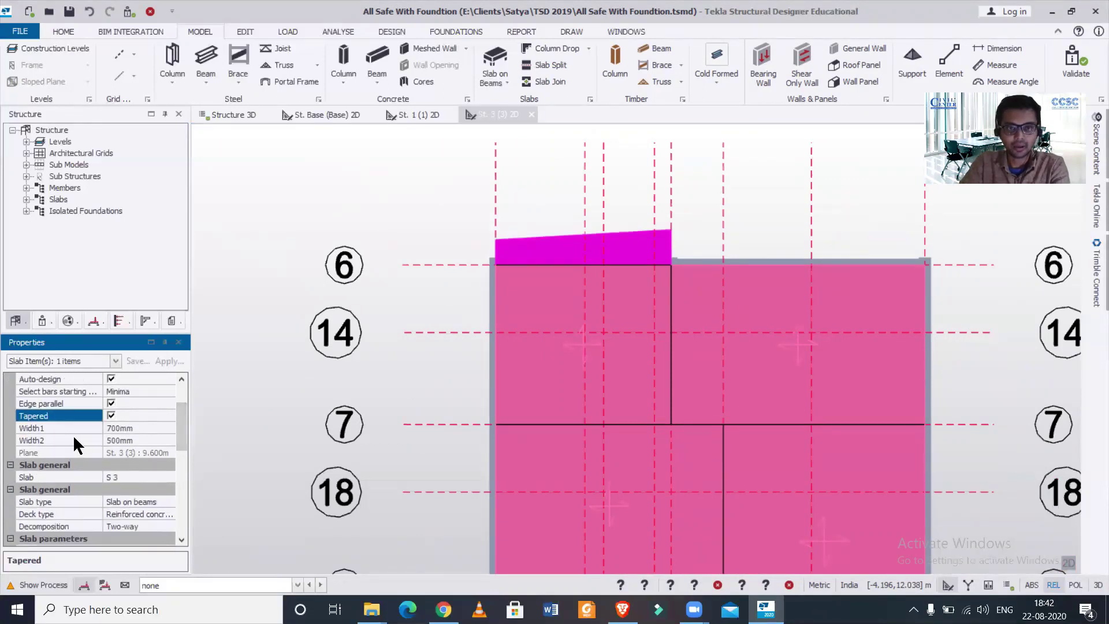
Set the tapered overhang's Width1 to 600 mm and Width2 to 400 mm.
left_click(146, 427)
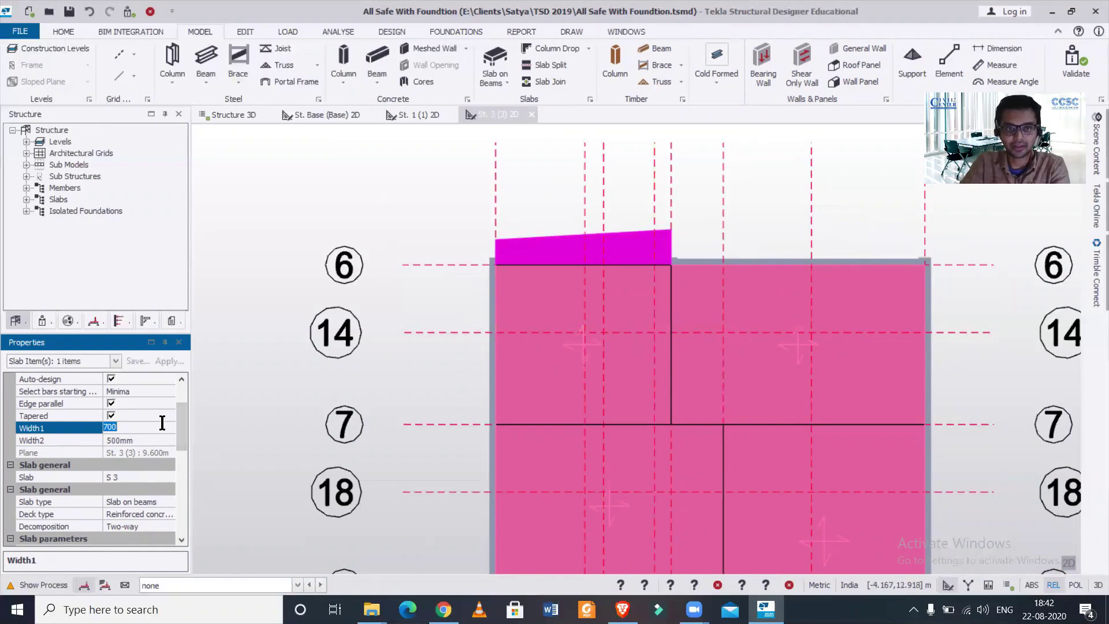
type("600")
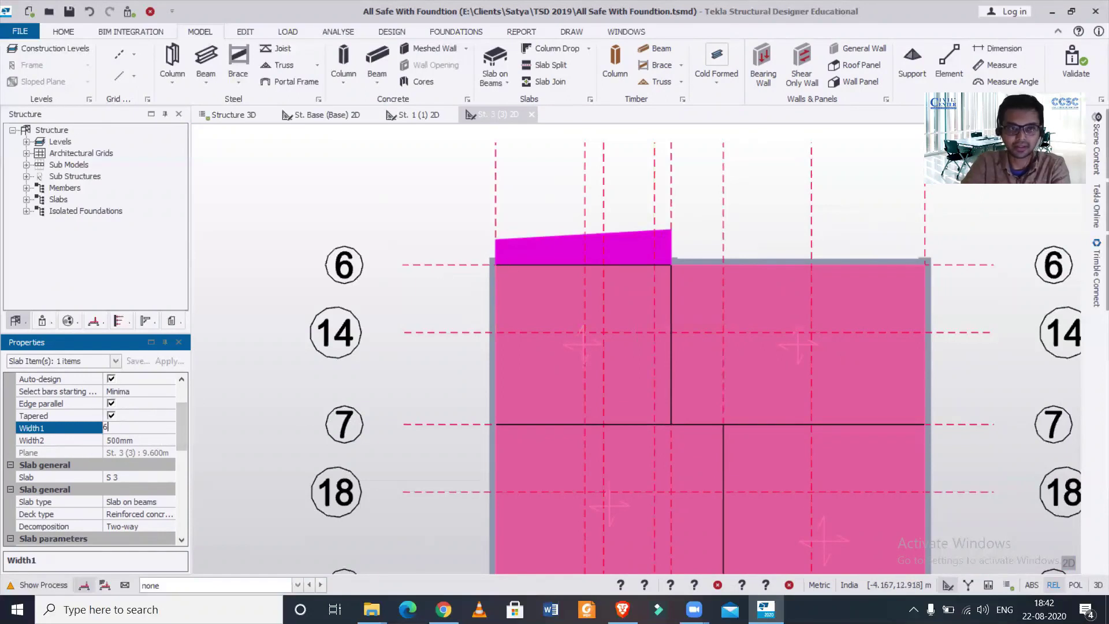
left_click(135, 437)
type("400")
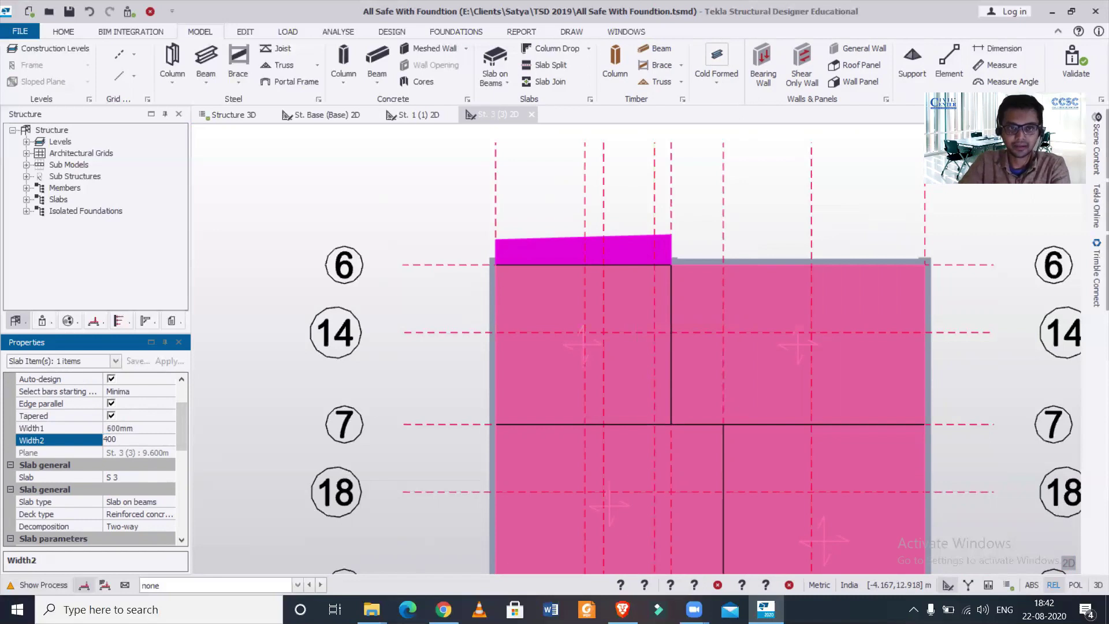
left_click(272, 399)
scroll(593, 217, "up", 3)
scroll(588, 231, "up", 2)
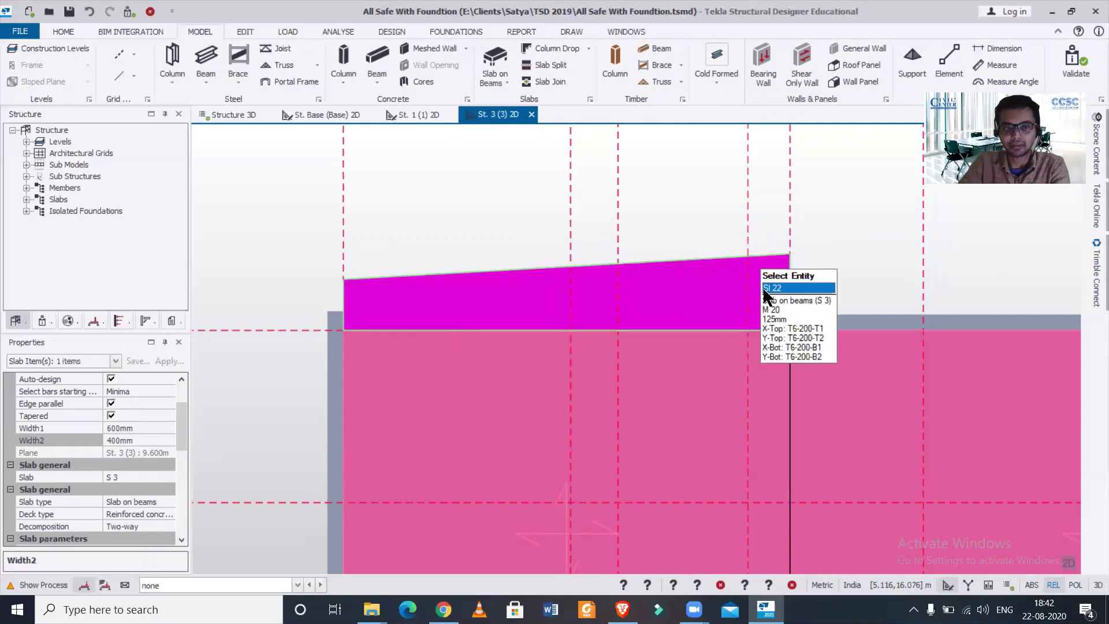
scroll(745, 267, "down", 5)
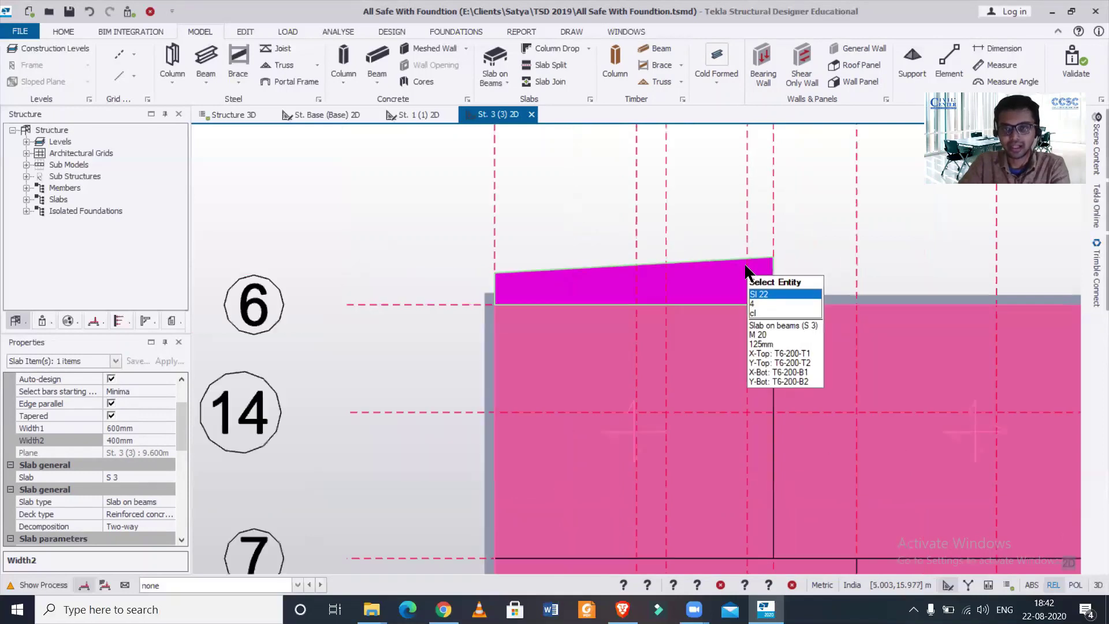
Switch St. 3 to 3D, then orbit and pan to inspect the tapered overhang.
left_click(1097, 585)
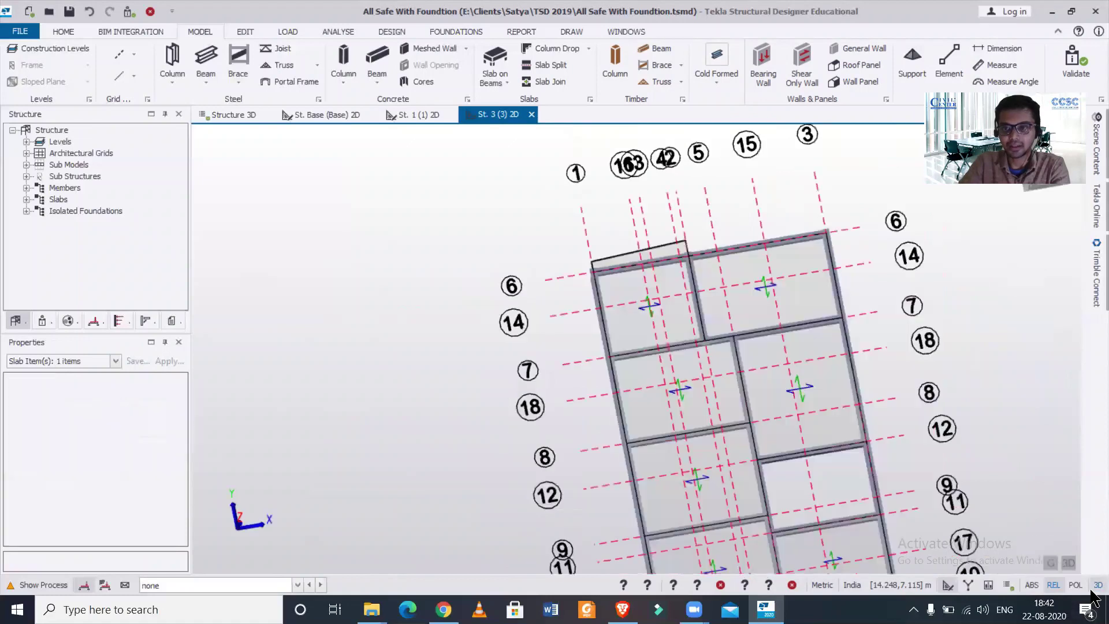
middle_click_drag(469, 387, 427, 385)
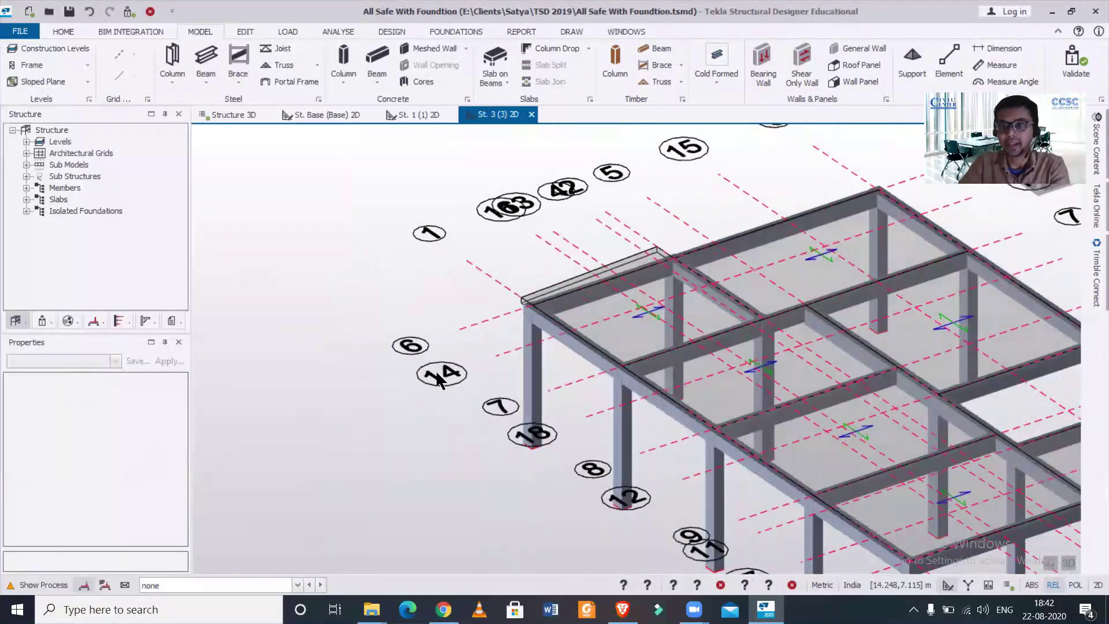
middle_click_drag(668, 325, 643, 333)
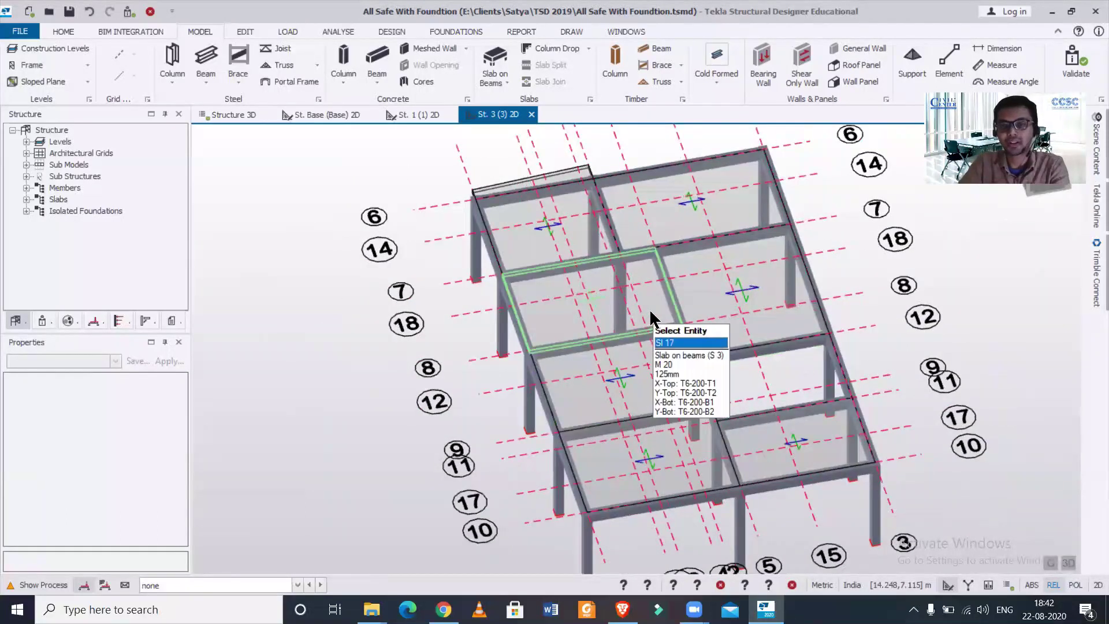
middle_click_drag(460, 366, 520, 371)
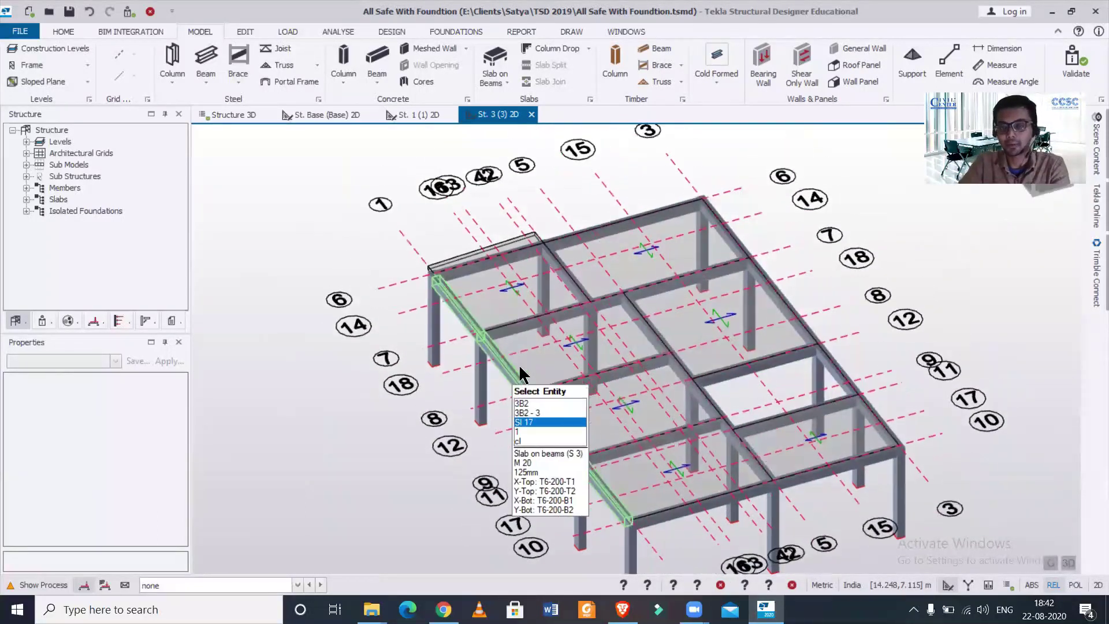